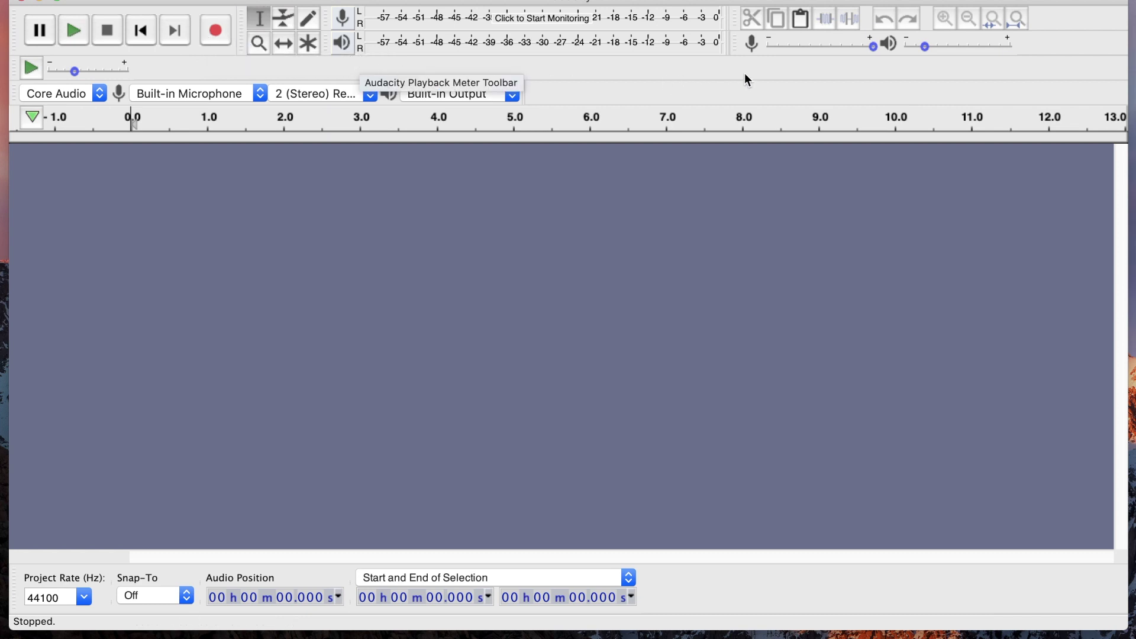
pyautogui.moveTo(872, 49); pyautogui.dragTo(939, 51)
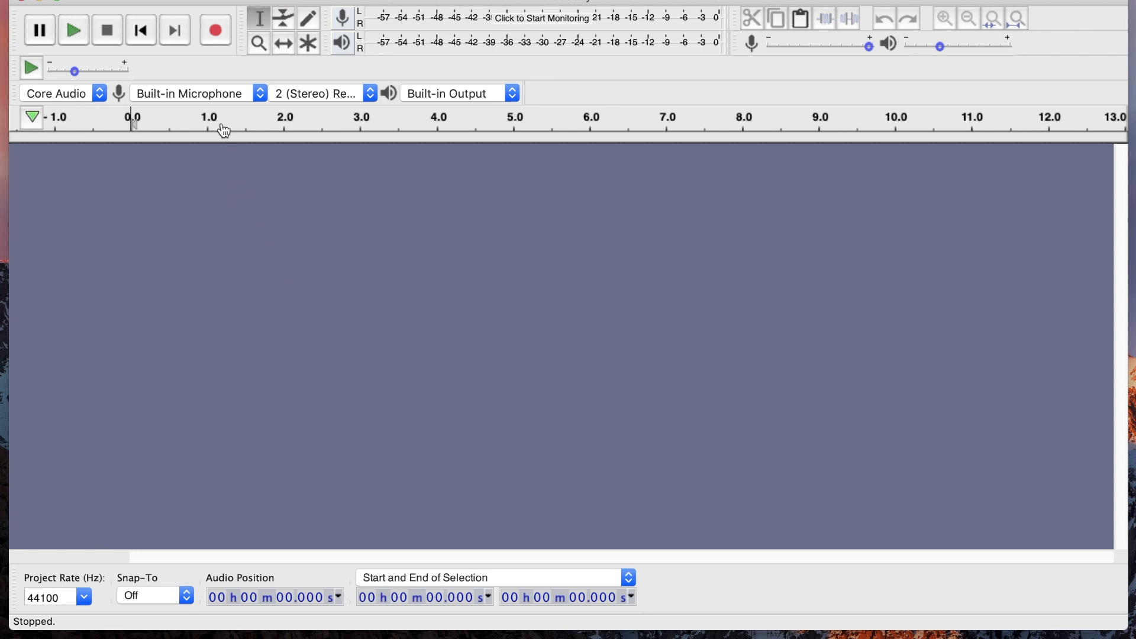
# Record a voice take of about nine seconds into a new stereo Audacity track, then stop.
pyautogui.click(213, 41)
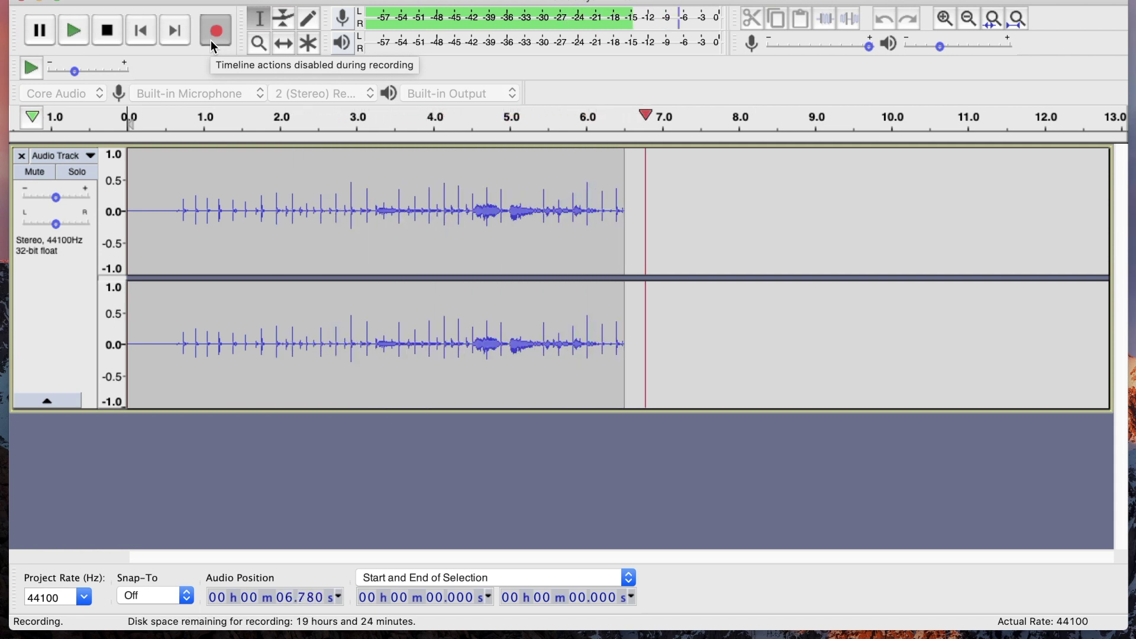
pyautogui.click(114, 38)
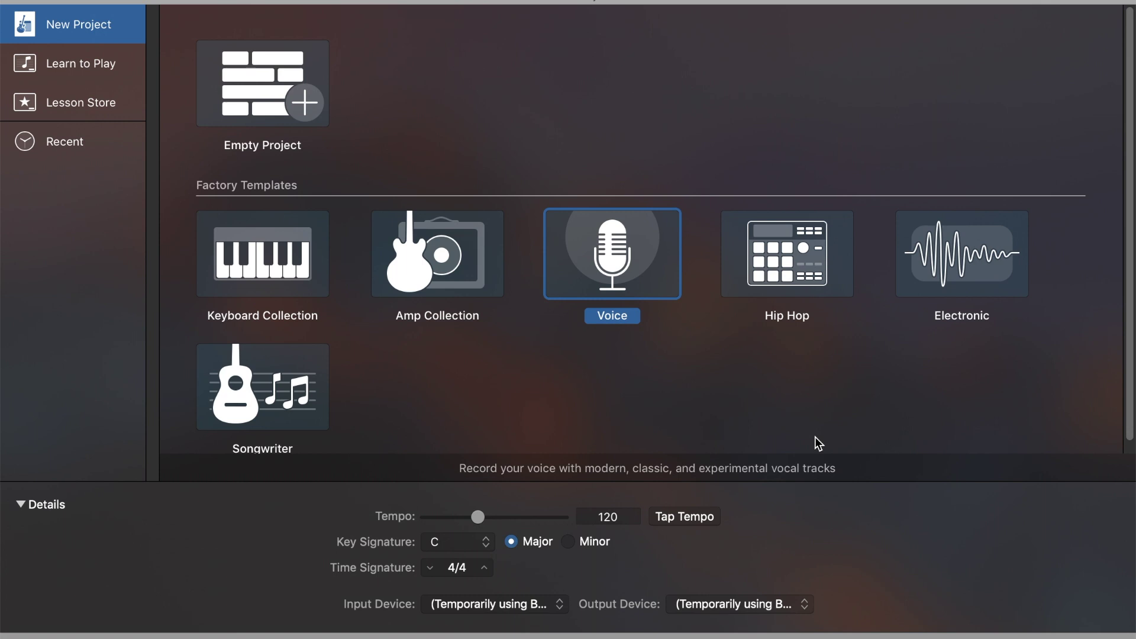
# Preview the Keyboard Collection, Amp Collection, Hip Hop and Electronic templates, then create a Voice project.
pyautogui.click(201, 222)
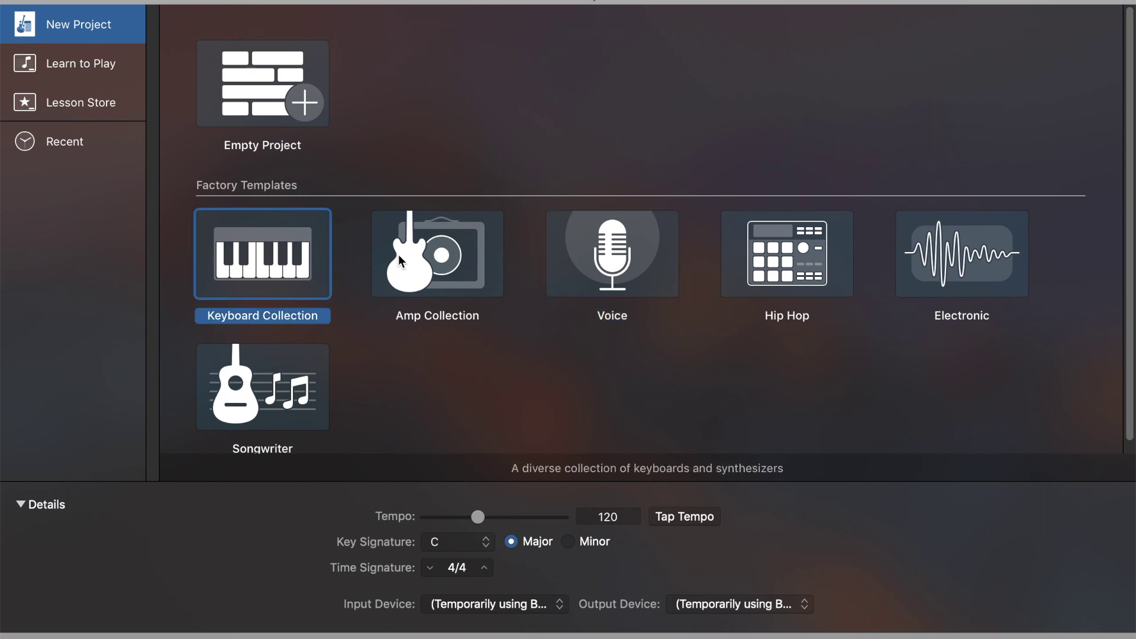
pyautogui.click(396, 256)
pyautogui.click(631, 274)
pyautogui.click(758, 287)
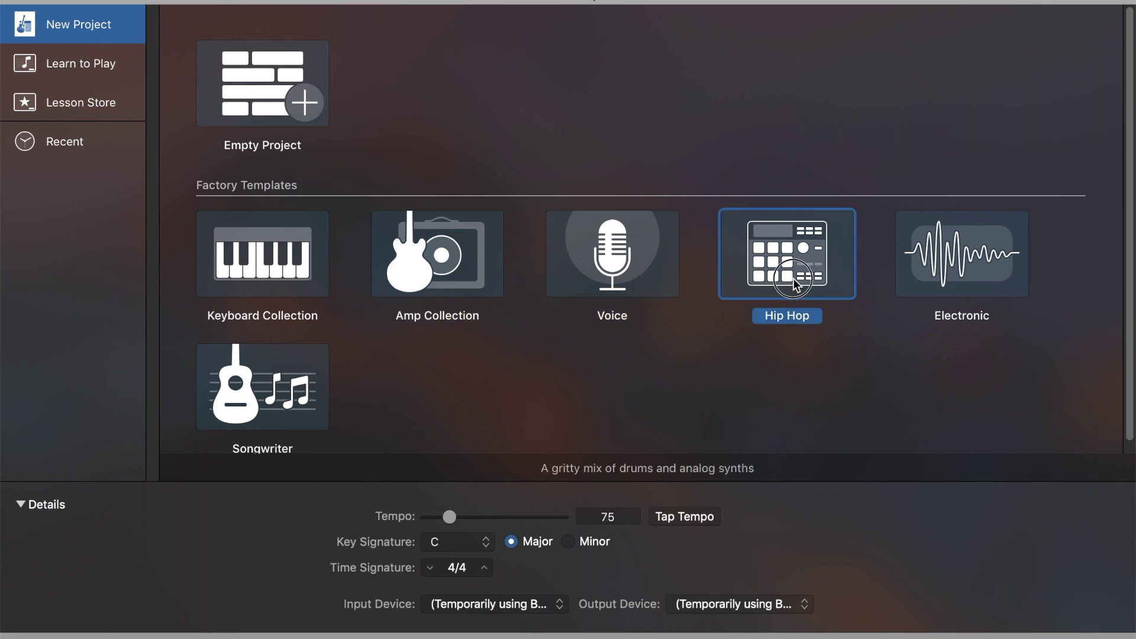
pyautogui.click(1014, 291)
pyautogui.click(590, 260)
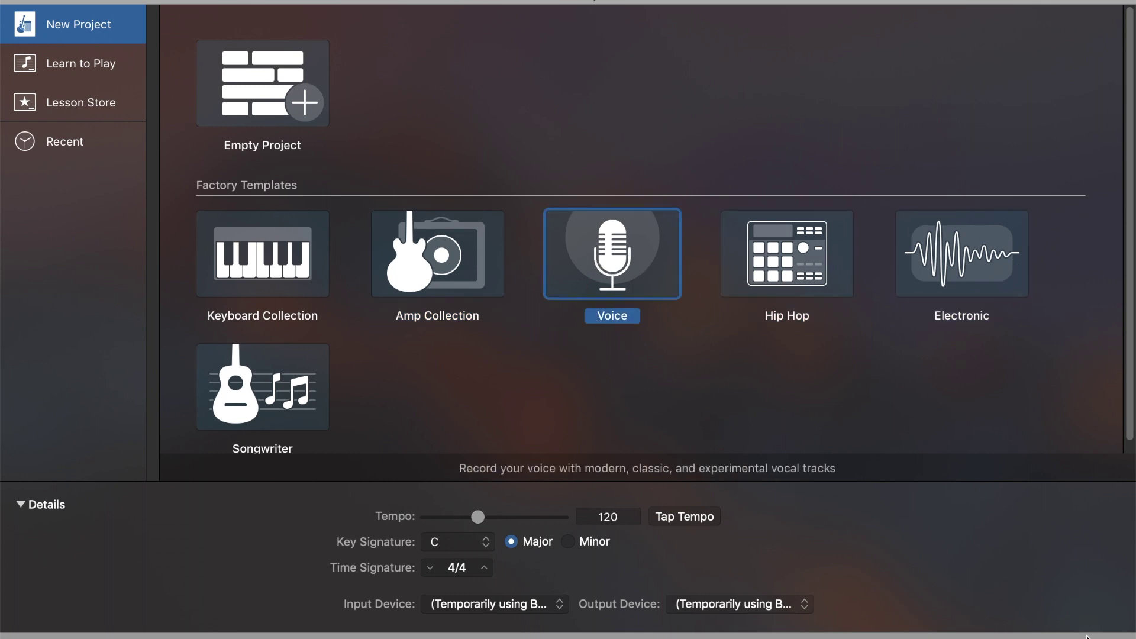
pyautogui.press('Return')
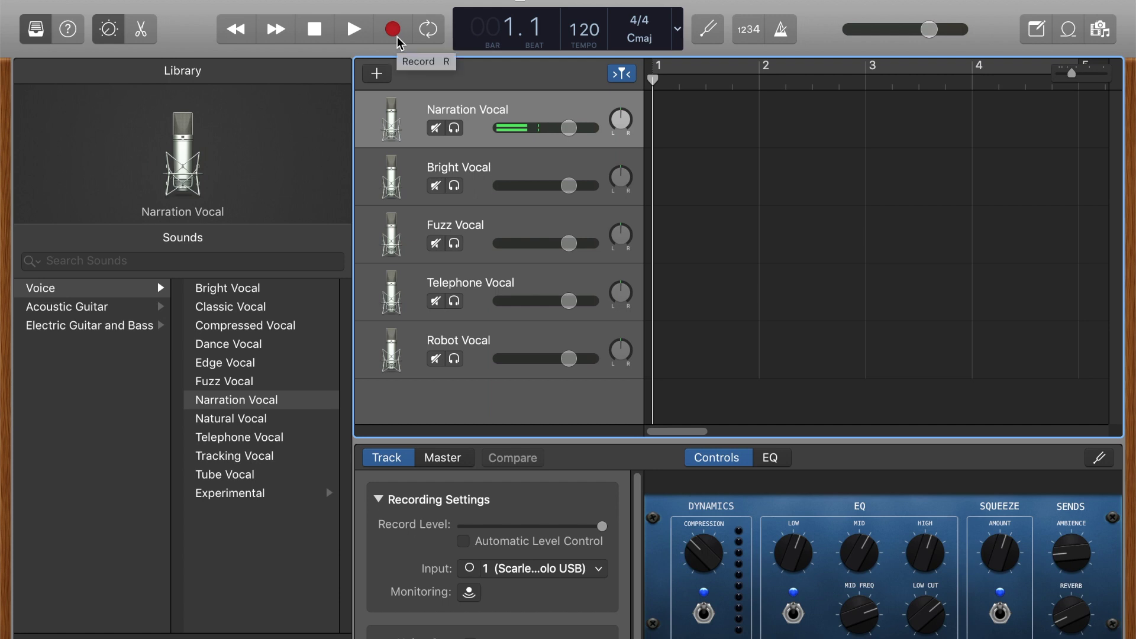
# Audition Bright, Classic, Compressed and Narration Vocal, leaving the lead track on Natural Vocal.
pyautogui.click(287, 293)
pyautogui.click(284, 306)
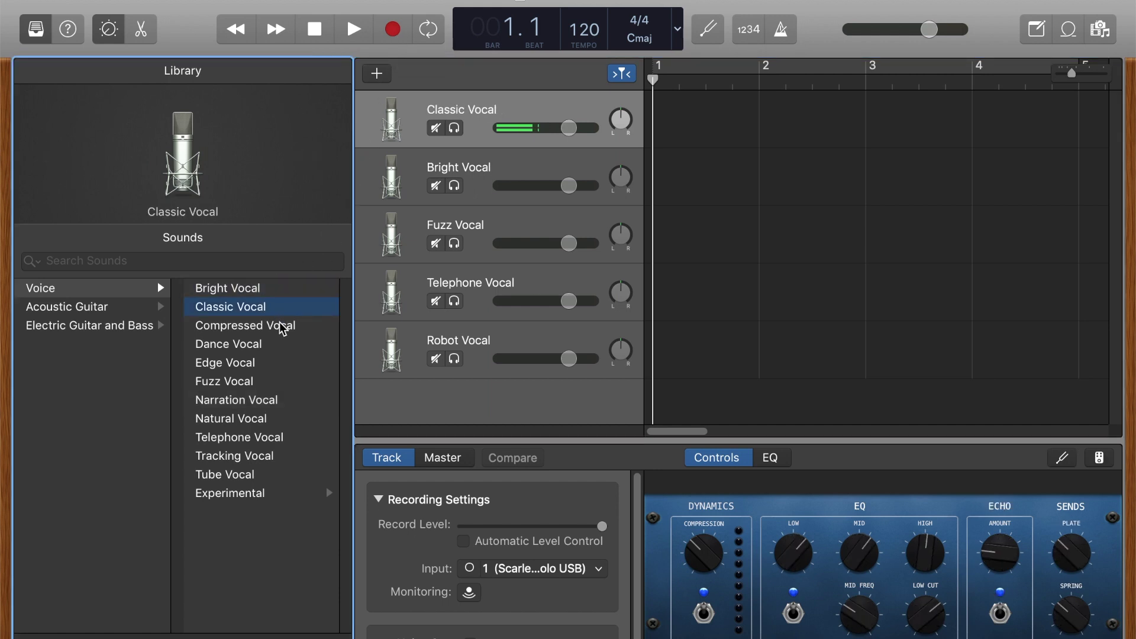
pyautogui.click(284, 327)
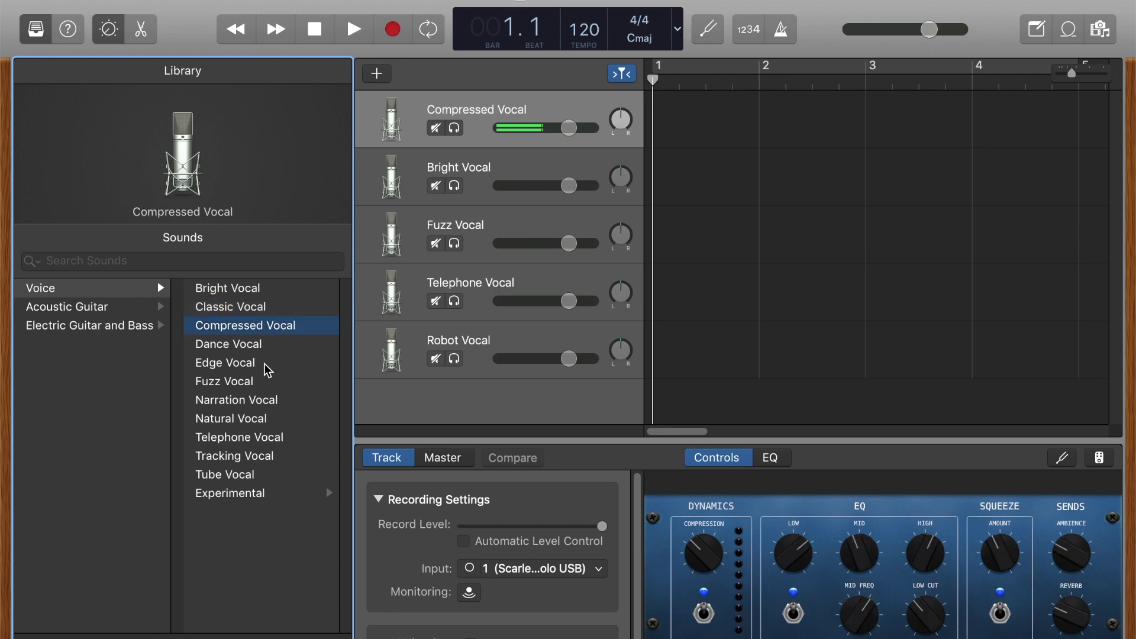
pyautogui.click(260, 402)
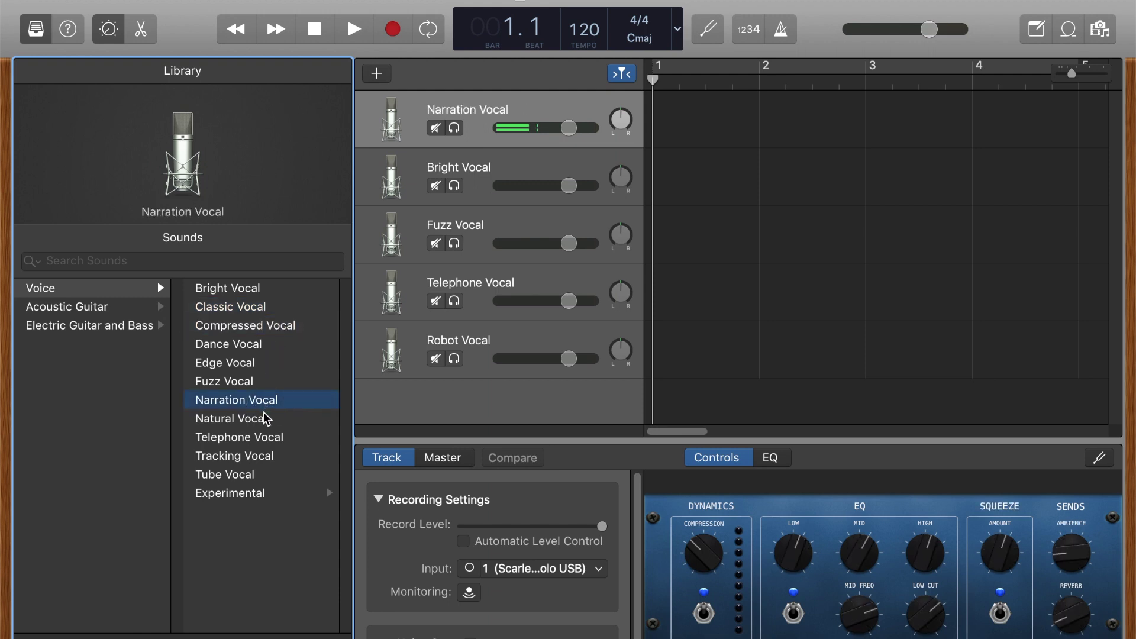
pyautogui.click(262, 421)
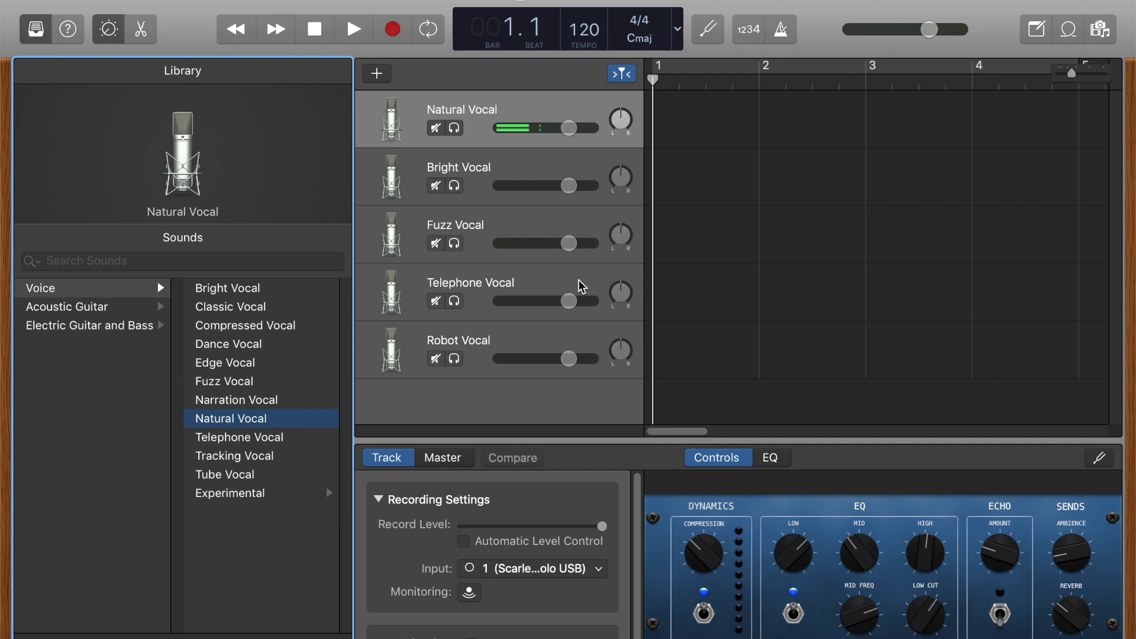
# Start recording a vocal take on the Natural Vocal track.
pyautogui.click(394, 30)
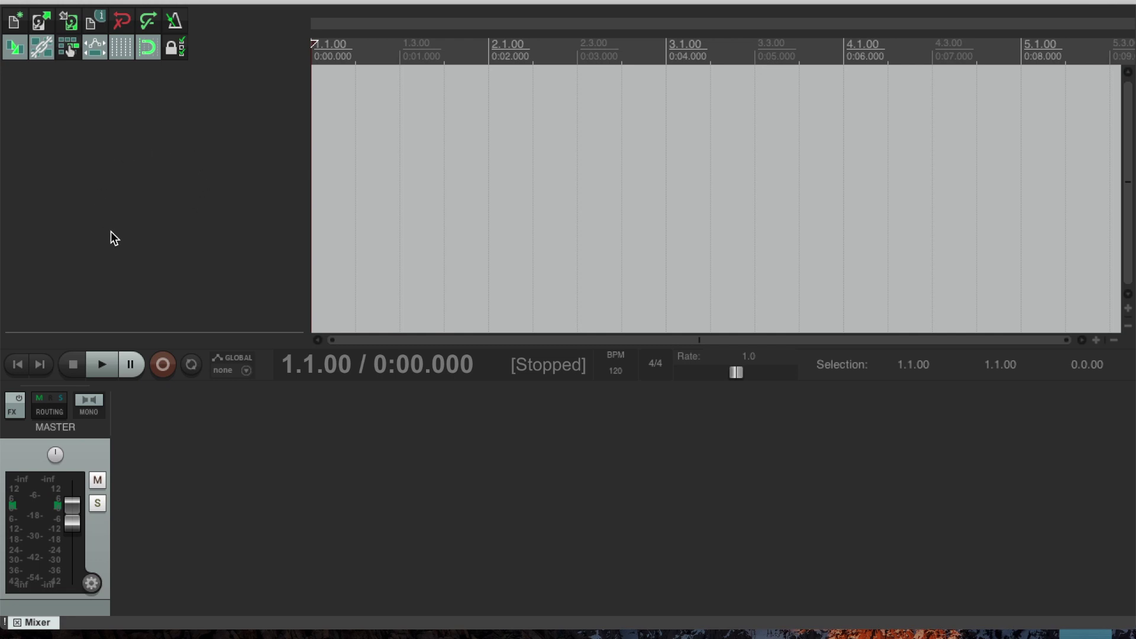
# Bring up the track options menu in Reaper's empty track area.
pyautogui.rightClick(157, 161)
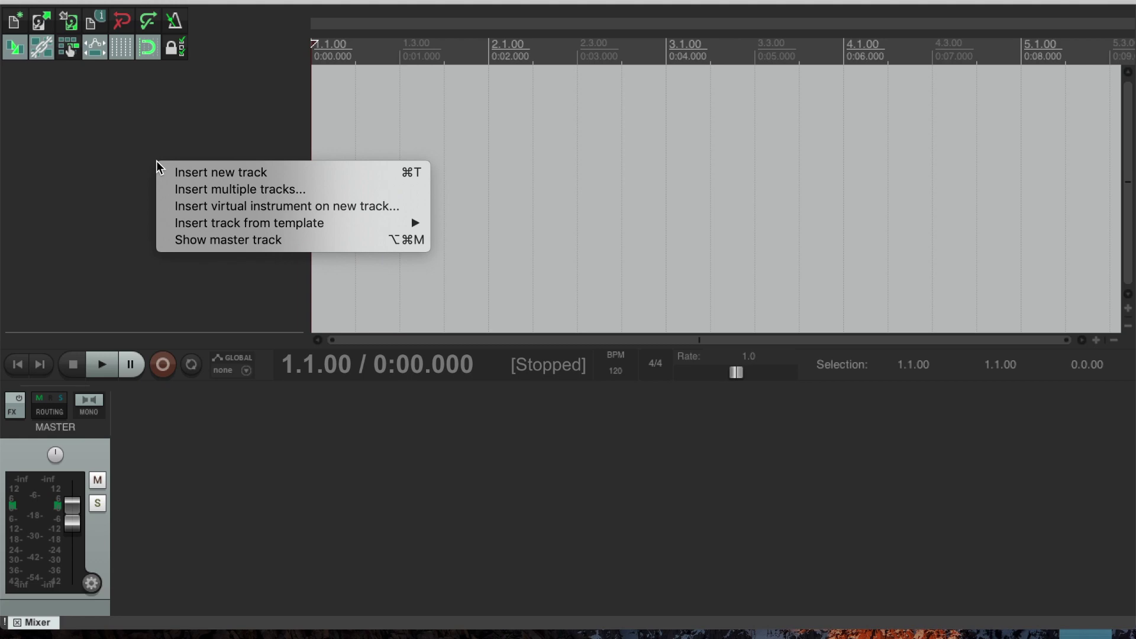
# Insert a new Track 1, arm it, and start recording a voice take.
pyautogui.click(294, 175)
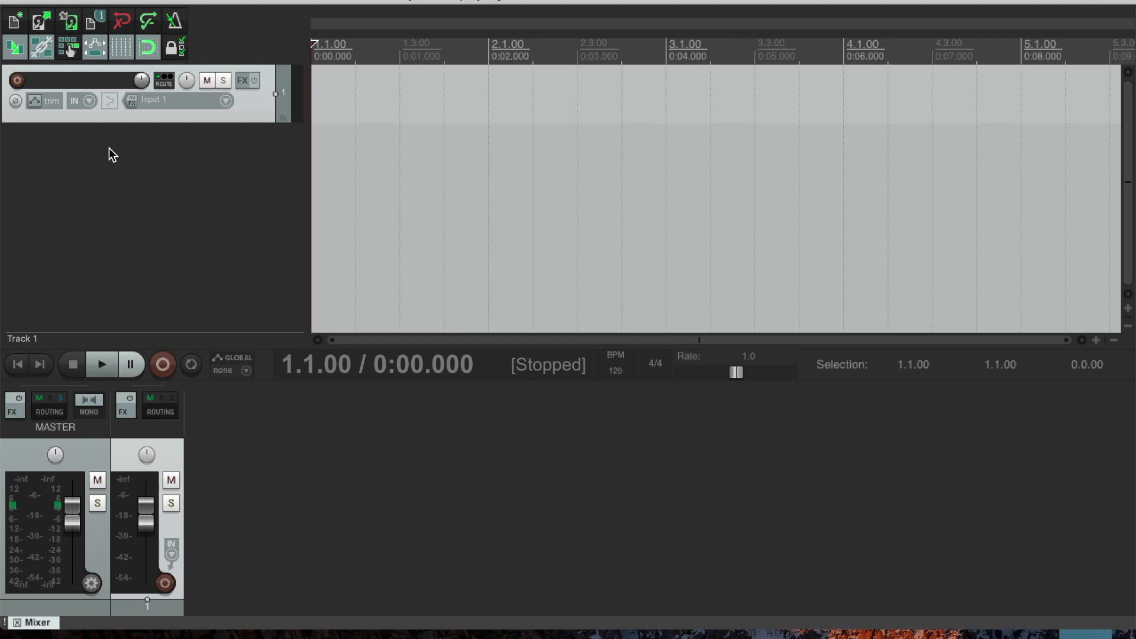
pyautogui.click(18, 81)
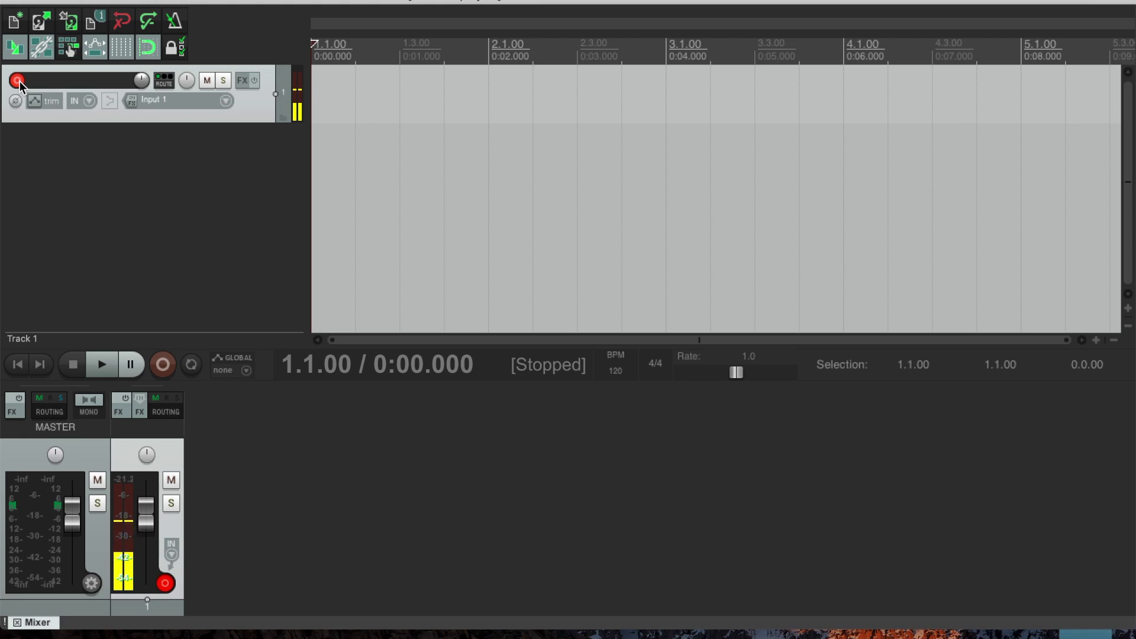
pyautogui.click(163, 365)
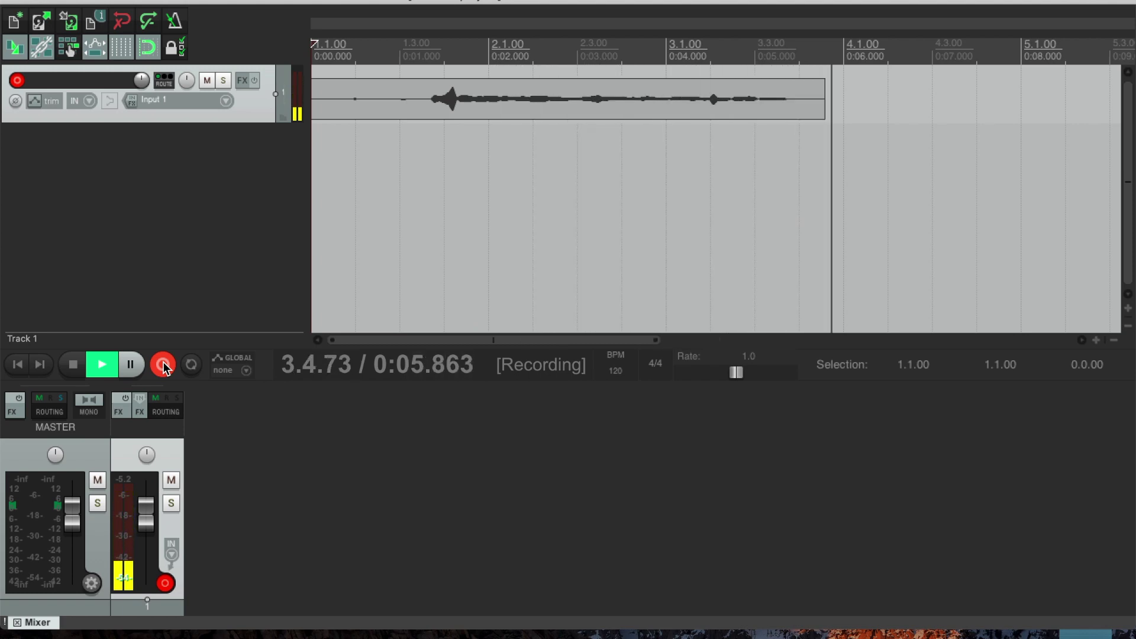
# Stop the Reaper take and keep it as 01-190426_1539.wav on Track 1.
pyautogui.click(78, 365)
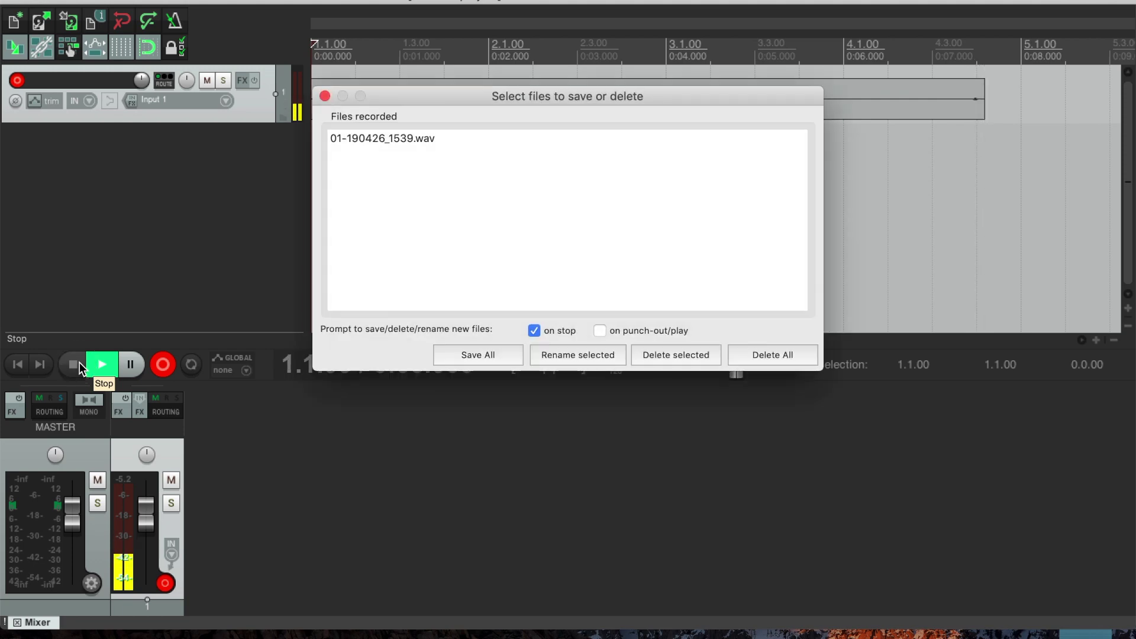
pyautogui.click(508, 359)
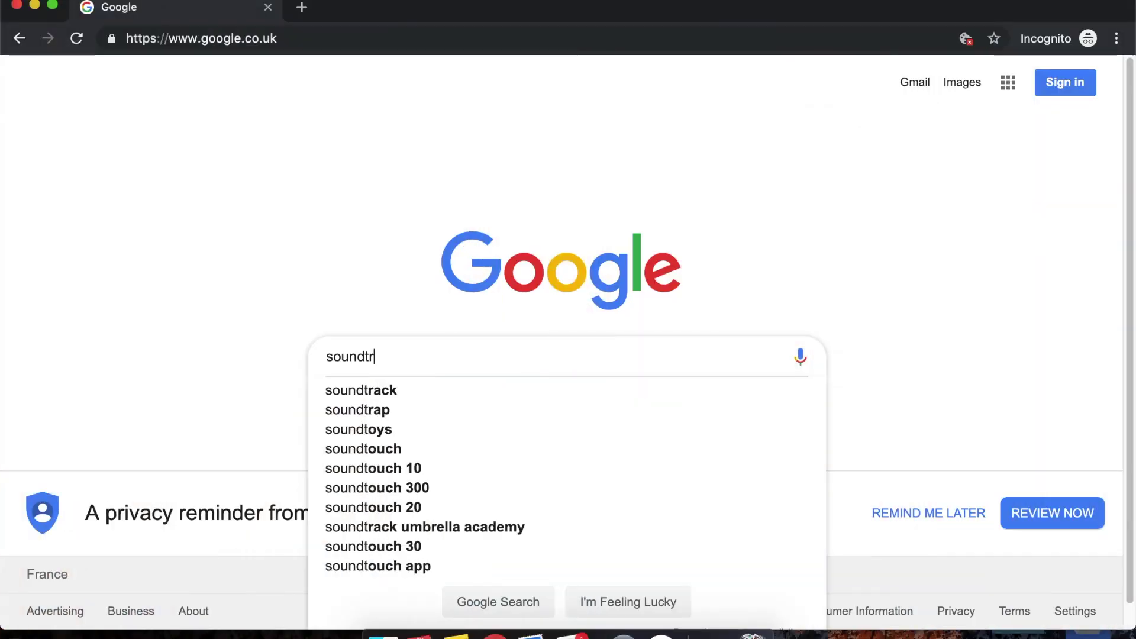
# Search Google for soundtrap and open the Soundtrap website from the results.
pyautogui.write('ap')
pyautogui.press('Return')
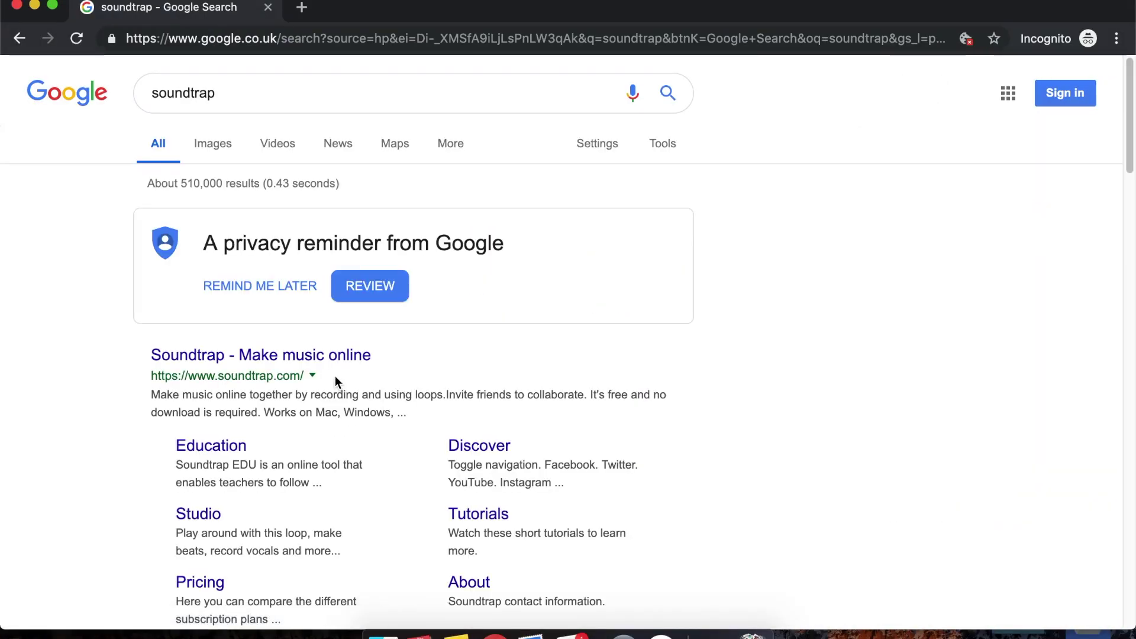
pyautogui.click(292, 355)
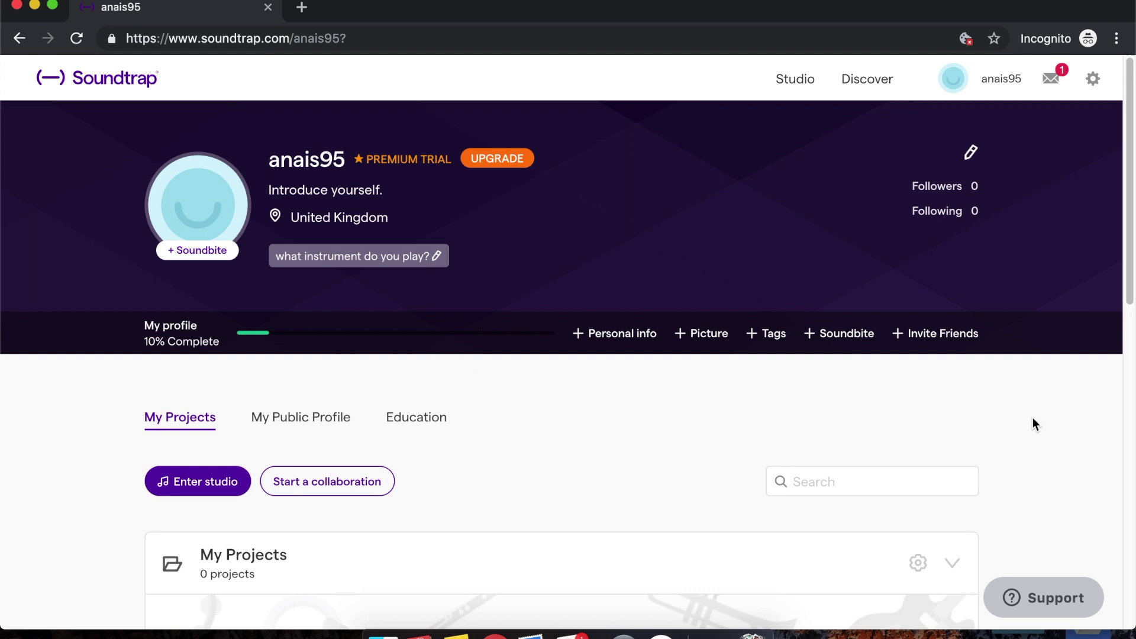
# Scroll down through the Soundtrap profile page and back up slightly.
pyautogui.scroll(-3, 1033, 422)
pyautogui.scroll(-3, 1032, 419)
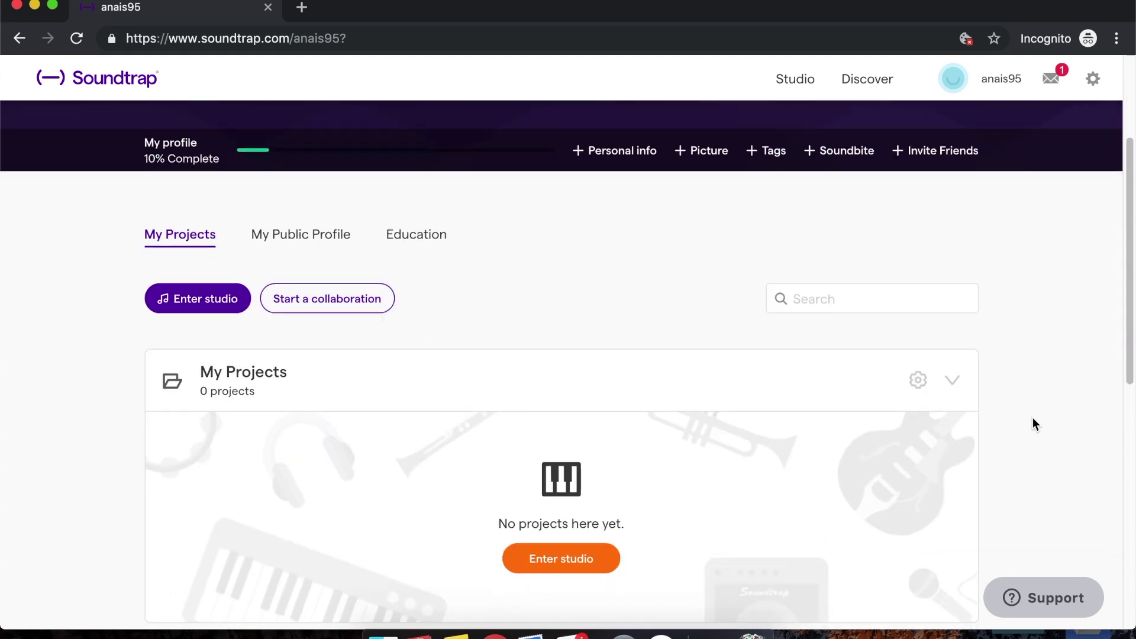
pyautogui.scroll(-5, 1033, 418)
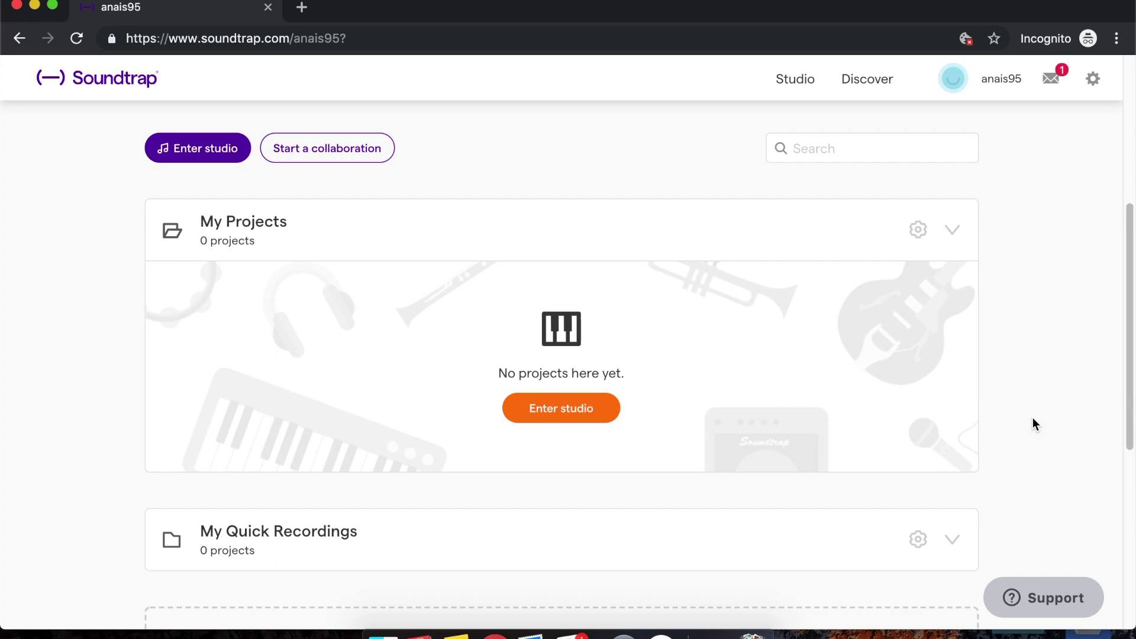
pyautogui.scroll(-9, 1035, 423)
pyautogui.scroll(10, 1035, 423)
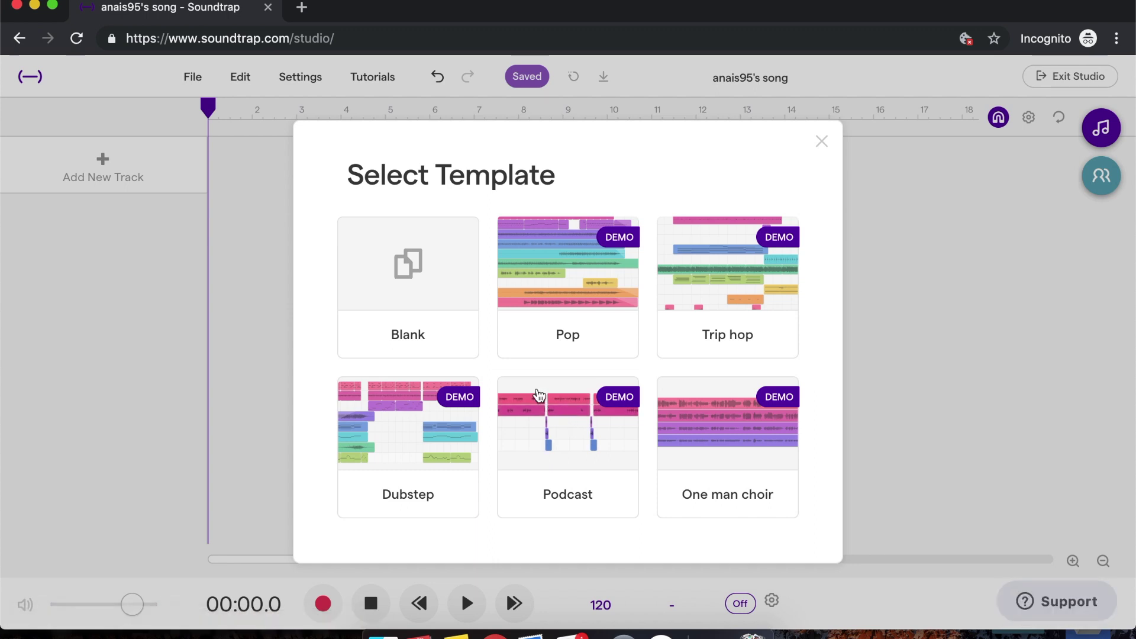
# Start the song from the Blank template and add a Voice & microphones track.
pyautogui.click(455, 289)
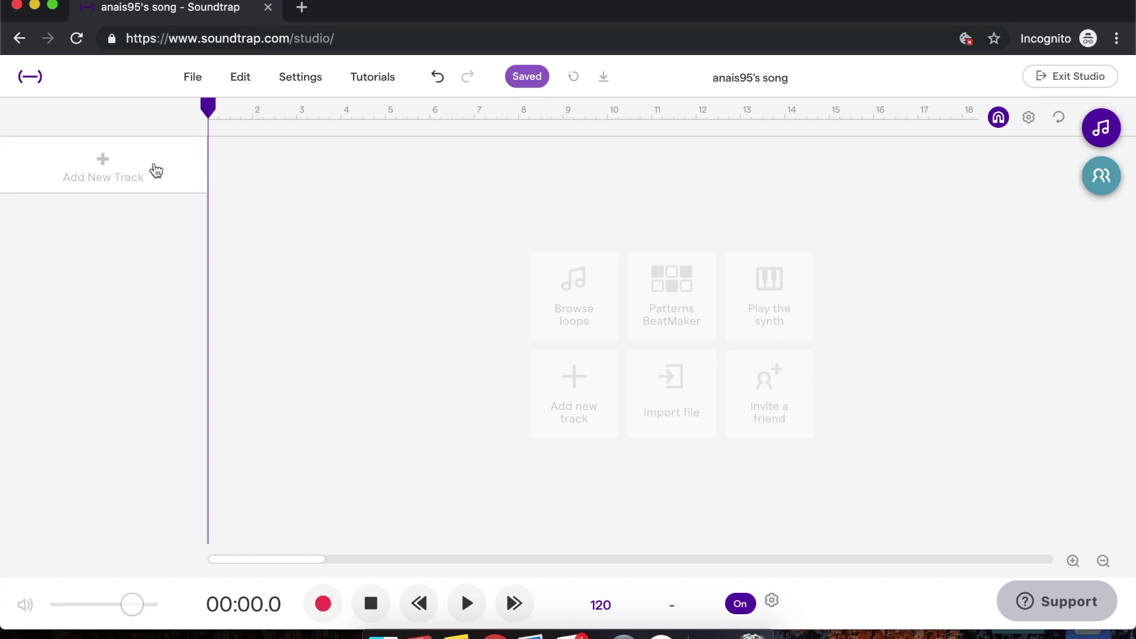
pyautogui.click(156, 171)
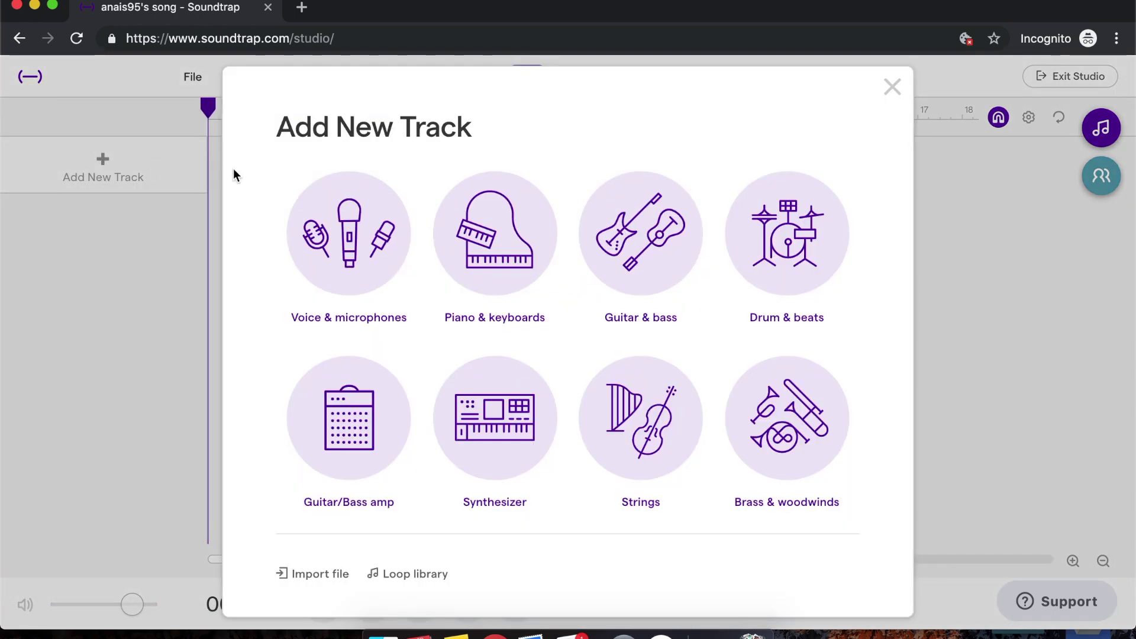
pyautogui.click(361, 218)
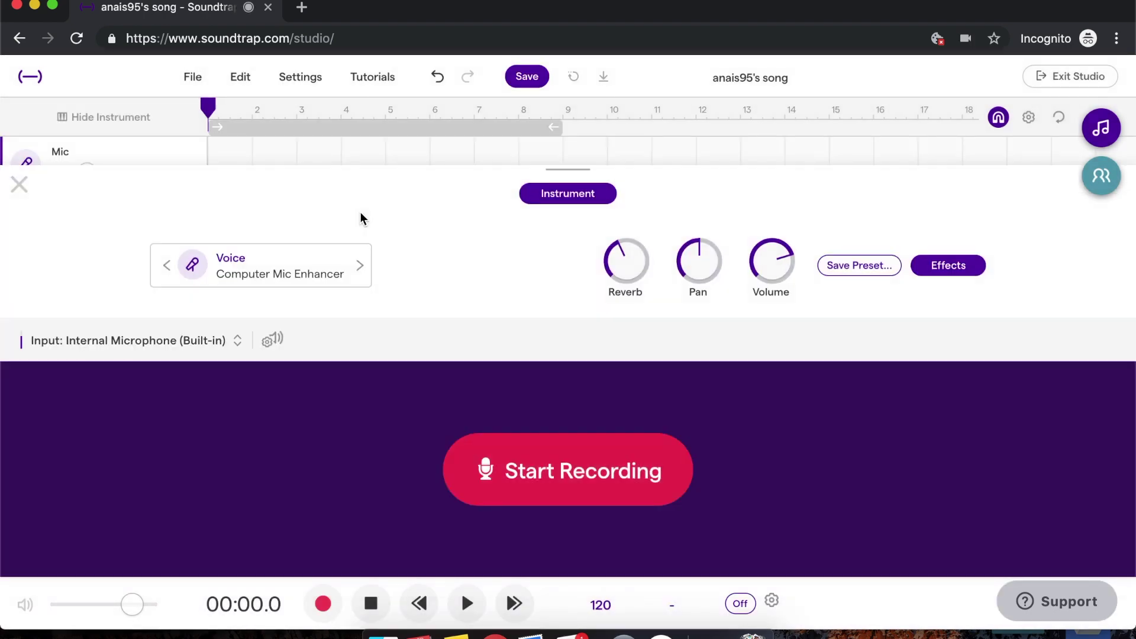
# Confirm the built-in microphone input and switch the Mic track to the Podcast voice preset.
pyautogui.click(239, 345)
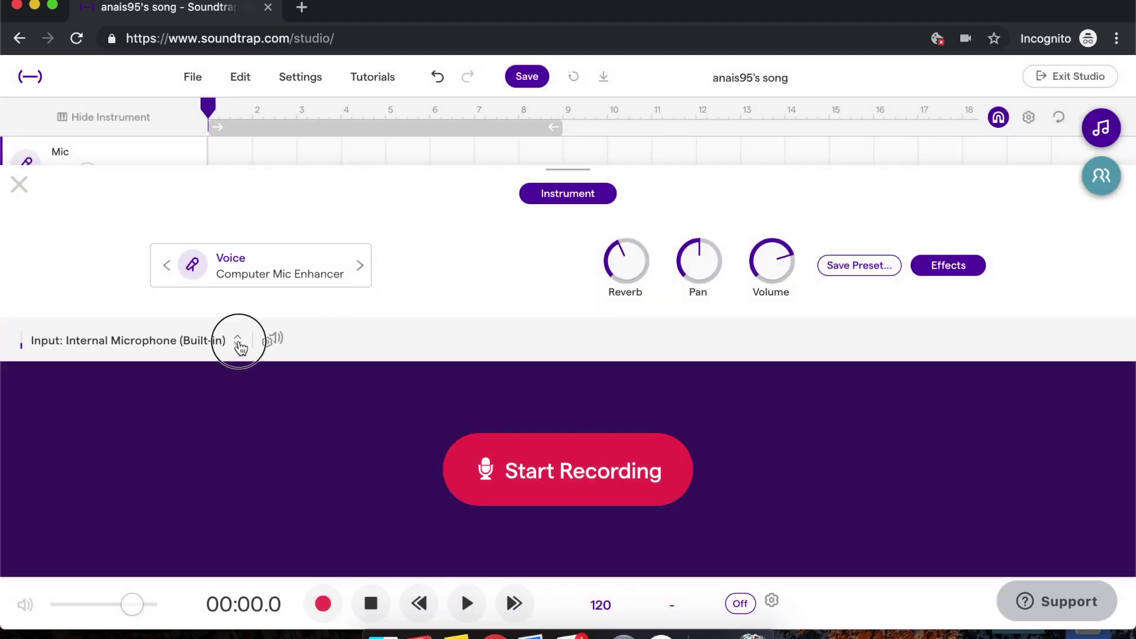
pyautogui.click(239, 346)
pyautogui.click(209, 261)
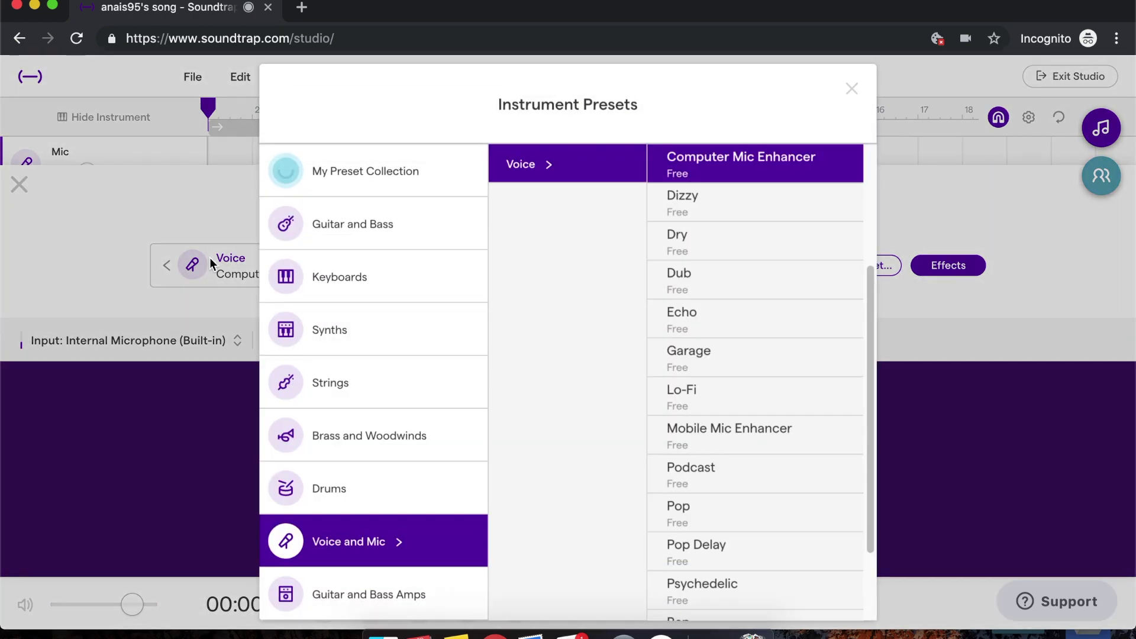
pyautogui.scroll(-2, 780, 358)
pyautogui.scroll(-3, 781, 370)
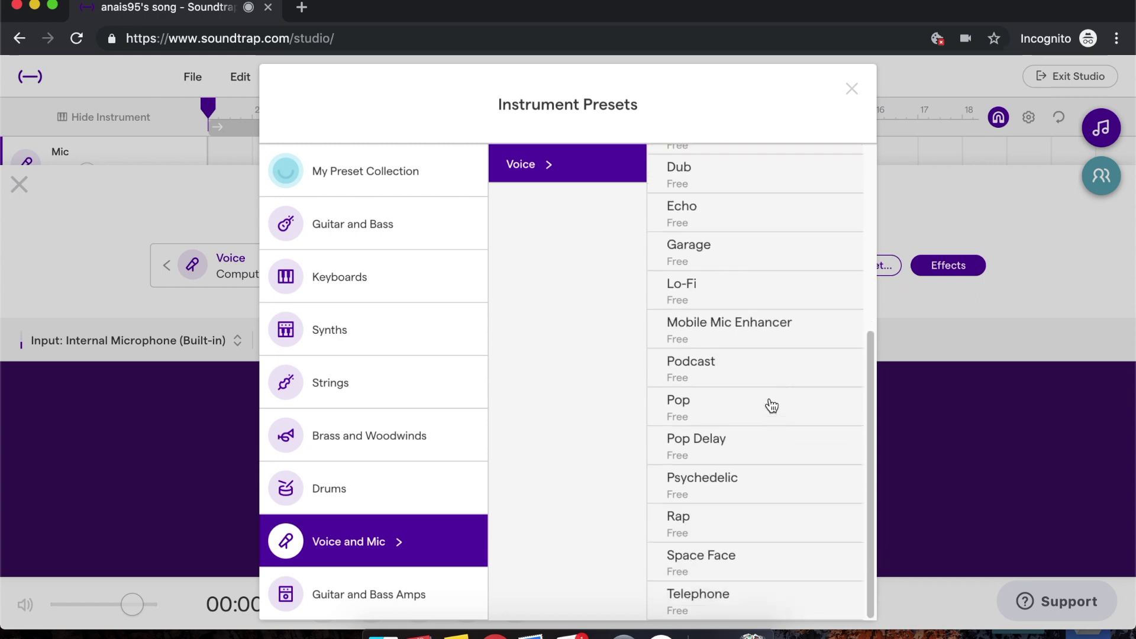
pyautogui.click(709, 373)
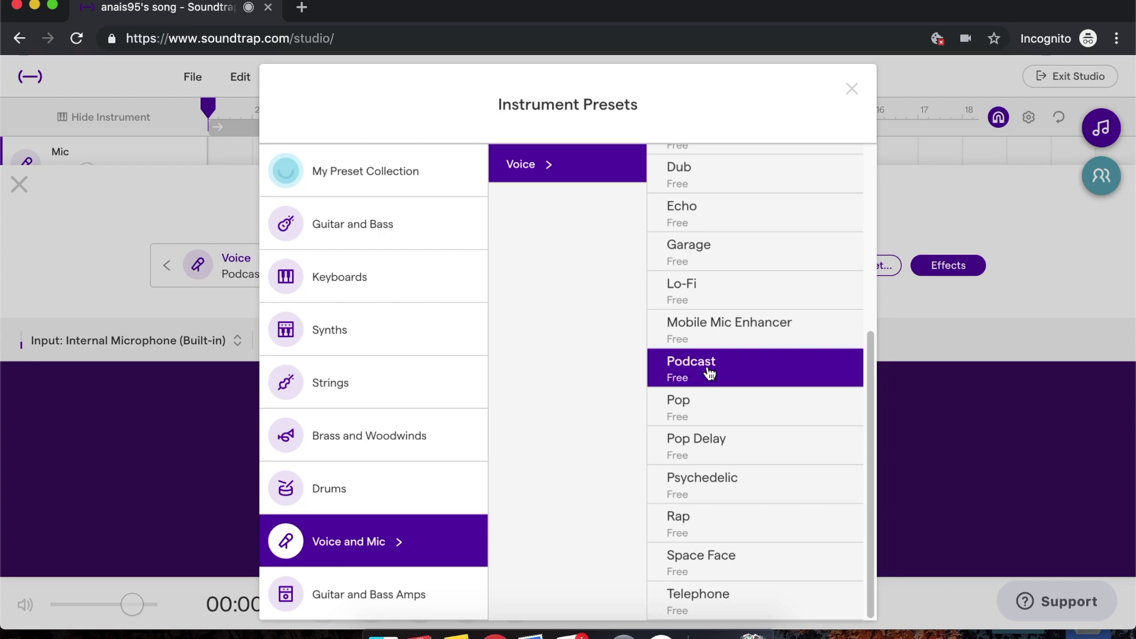
pyautogui.click(203, 206)
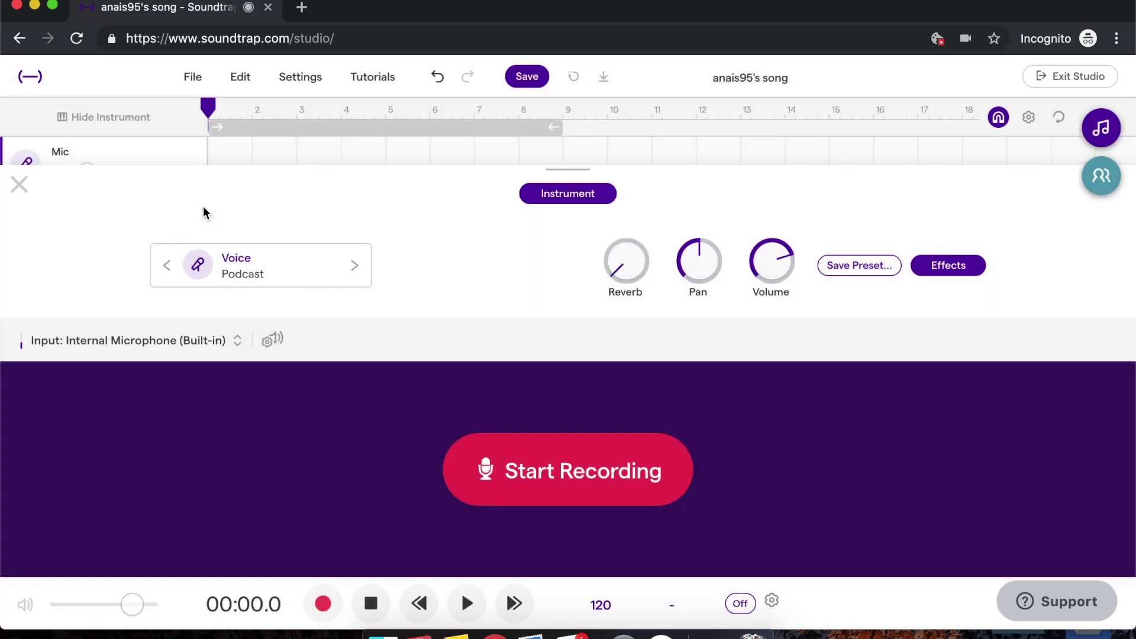
# Turn the track's reverb down, nudge the pan, and lower its volume.
pyautogui.moveTo(629, 221); pyautogui.dragTo(603, 302)
pyautogui.moveTo(698, 260)
pyautogui.mouseDown()
pyautogui.moveTo(666, 296)
pyautogui.moveTo(692, 253)
pyautogui.mouseUp()
pyautogui.moveTo(763, 259)
pyautogui.mouseDown()
pyautogui.moveTo(743, 254)
pyautogui.moveTo(716, 350)
pyautogui.moveTo(772, 251)
pyautogui.mouseUp()
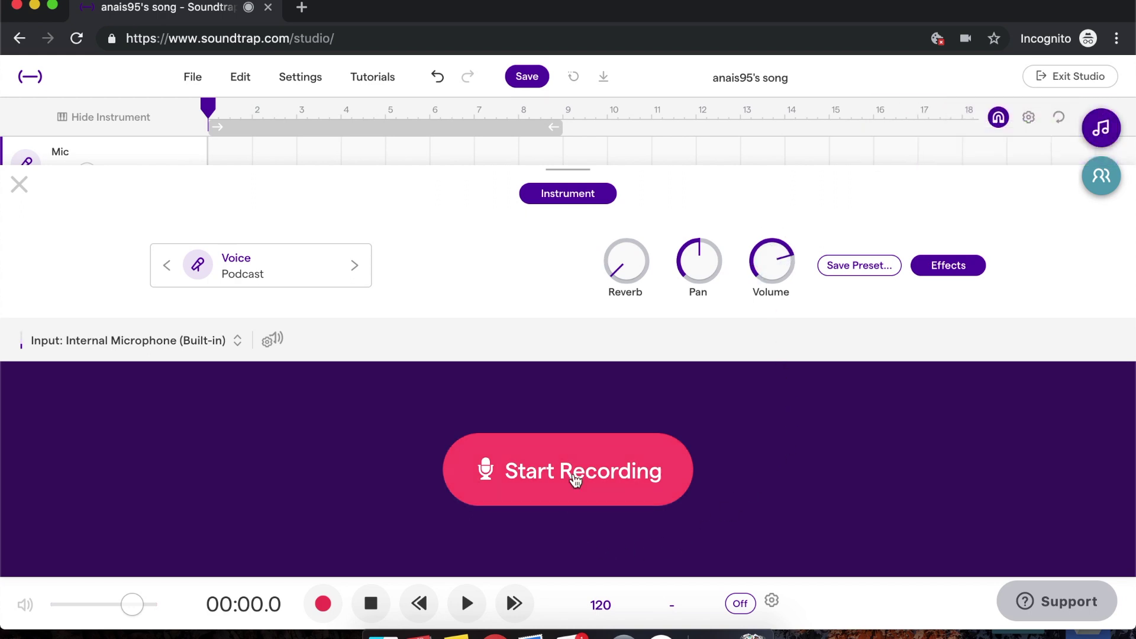
# Record a roughly 9.7-second voice take without headphones, leaving monitoring off.
pyautogui.click(574, 477)
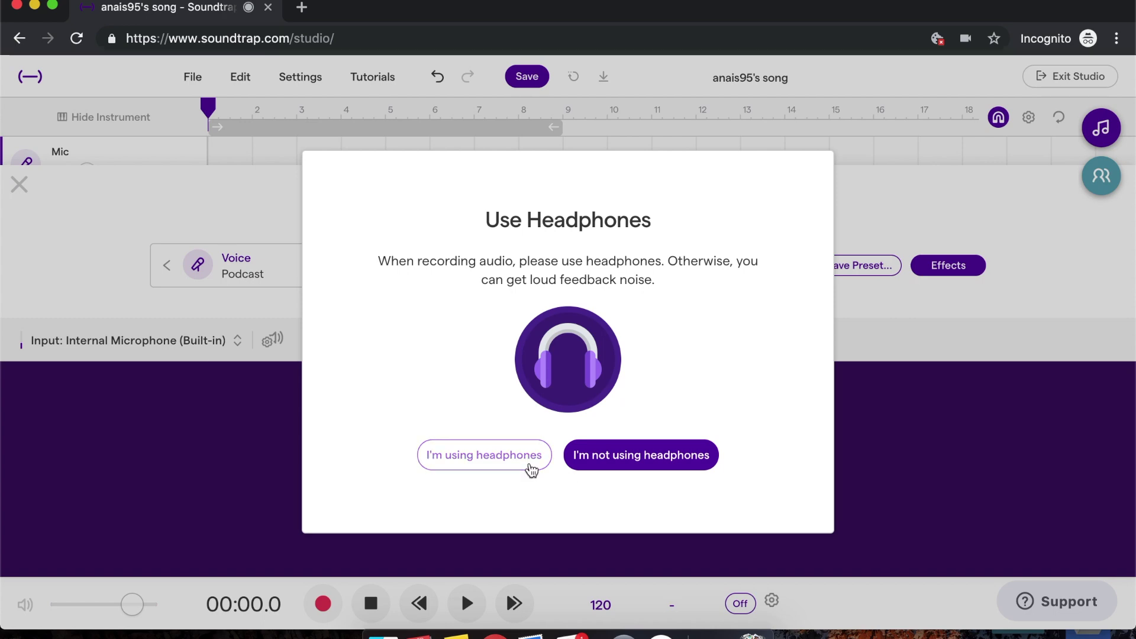
pyautogui.click(603, 469)
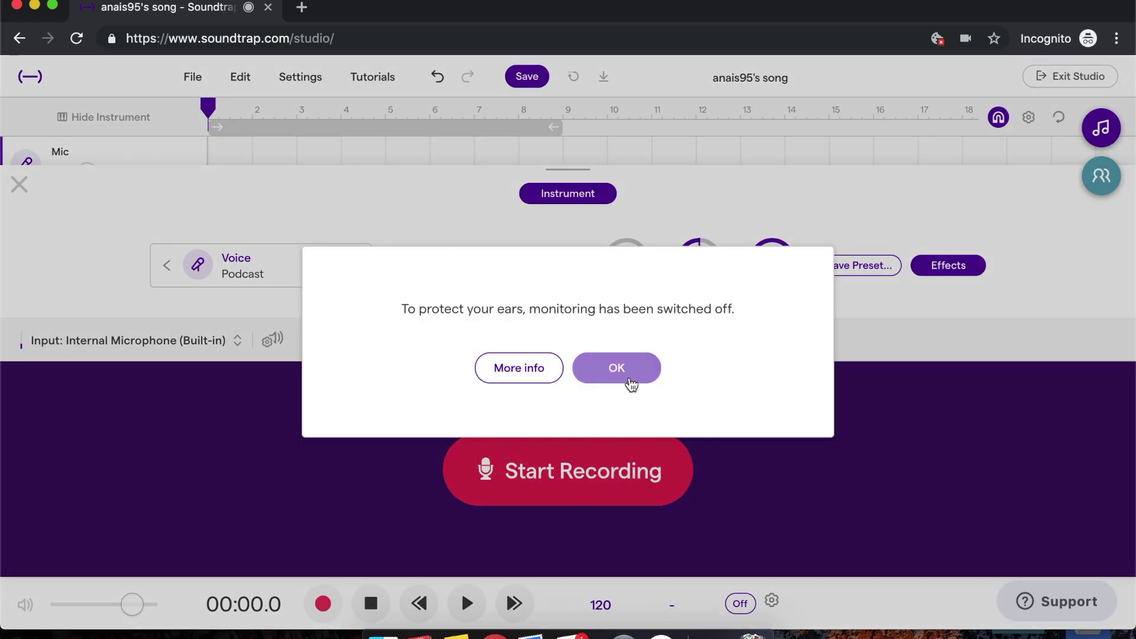
pyautogui.click(629, 378)
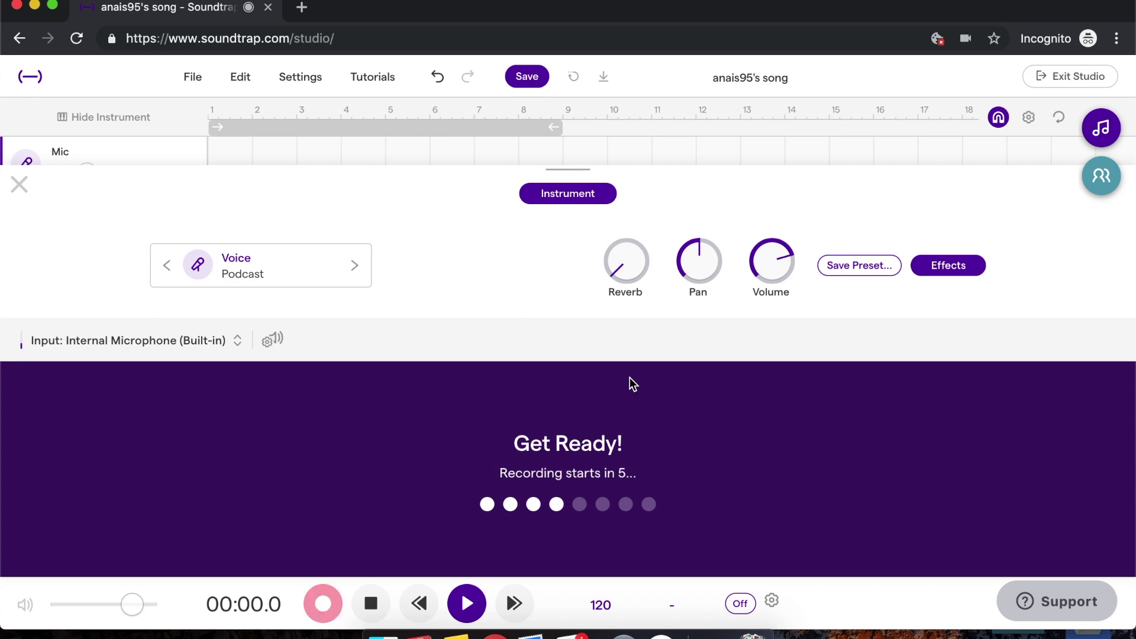
pyautogui.click(20, 185)
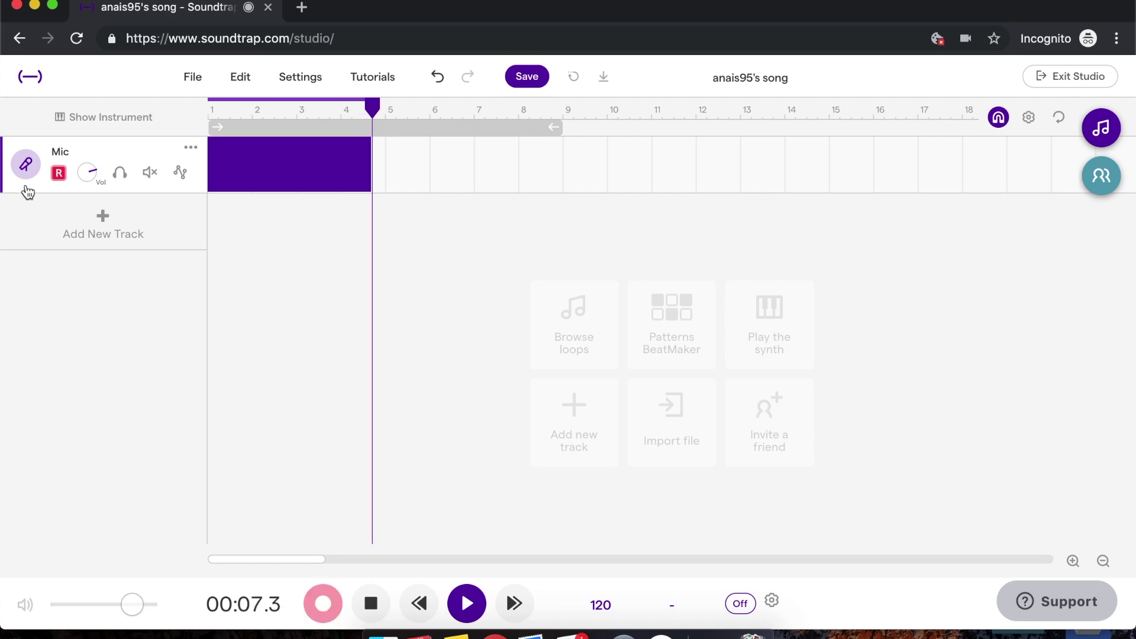
pyautogui.click(365, 612)
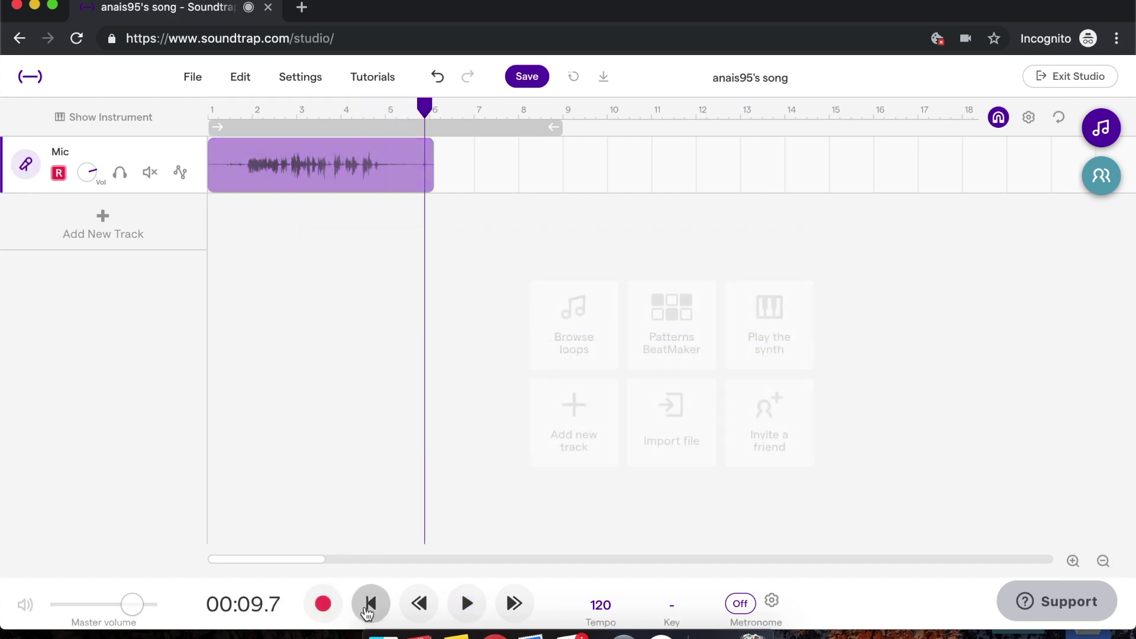